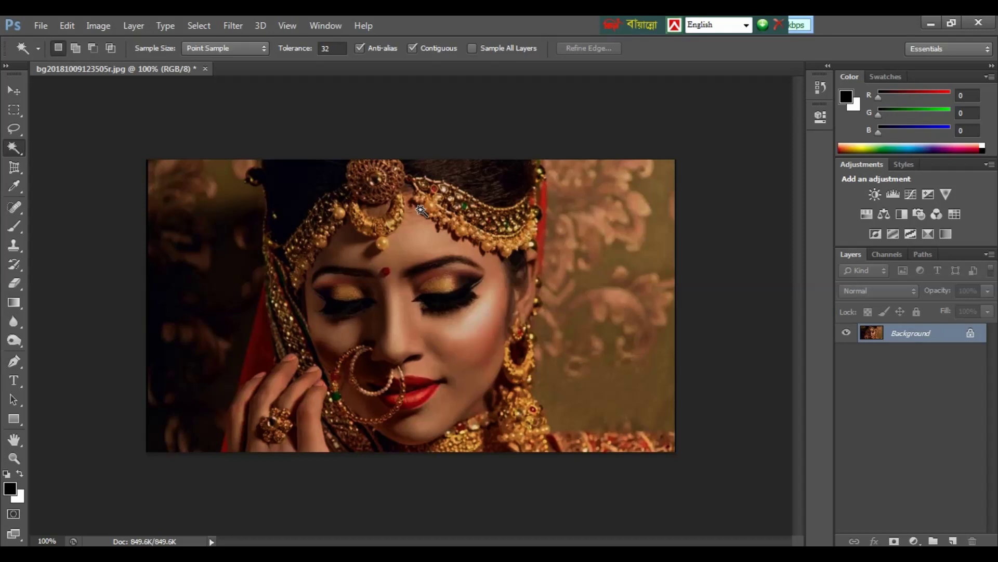
Step: Try a Curves brightening and discard it, then duplicate the Background as Layer 1
key("ctrl+m")
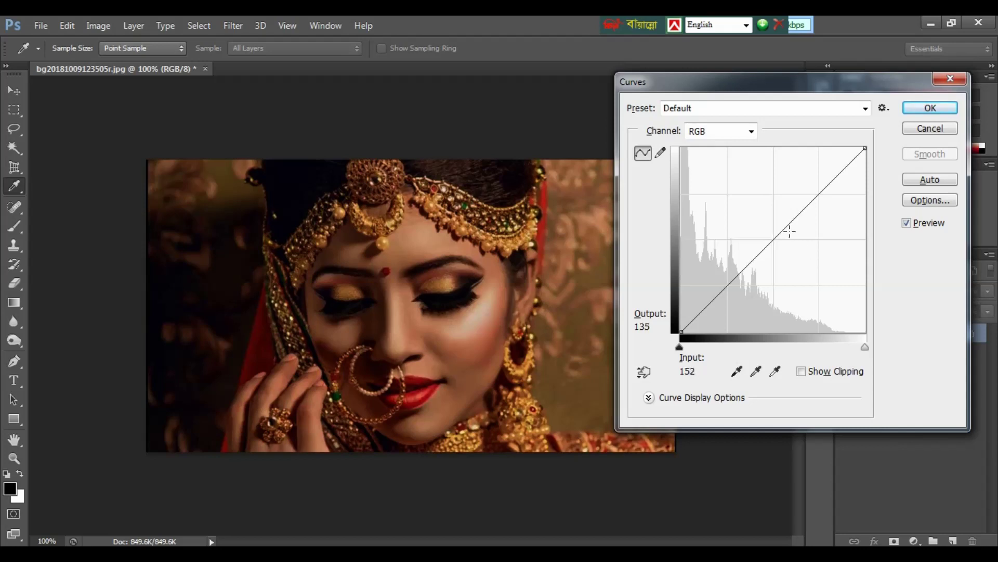
left_click_drag(784, 227, 766, 202)
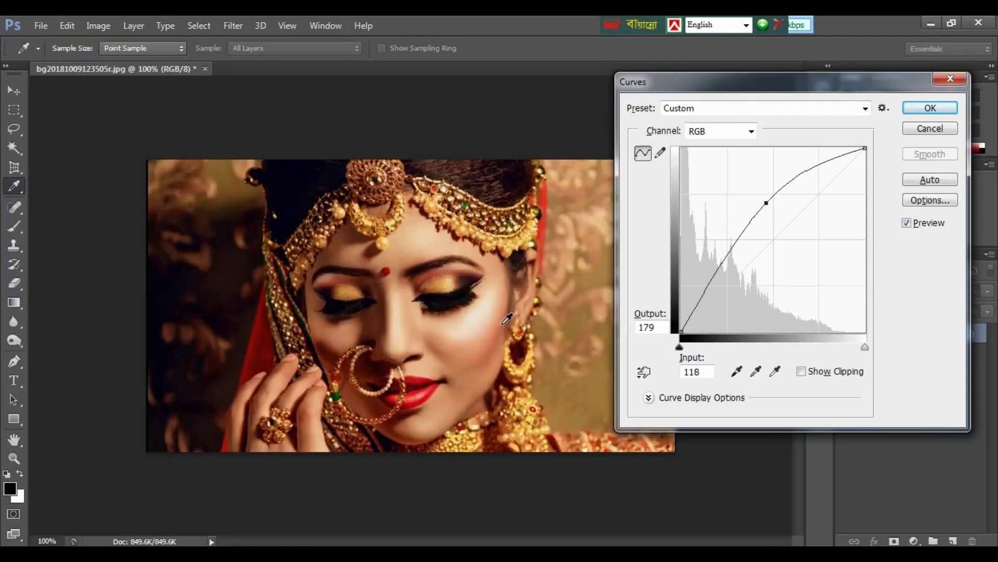
left_click(928, 128)
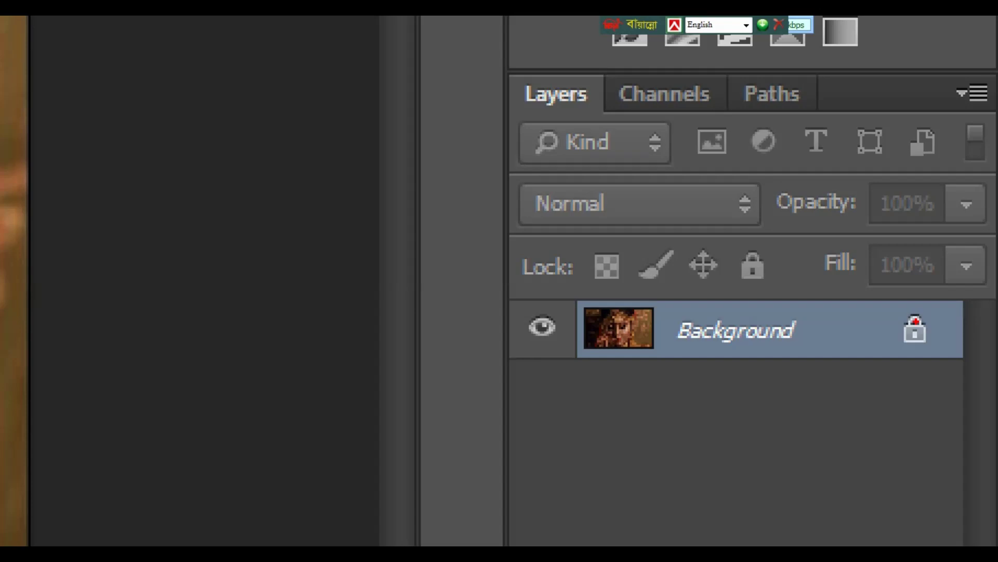
key("ctrl")
key("ctrl+j")
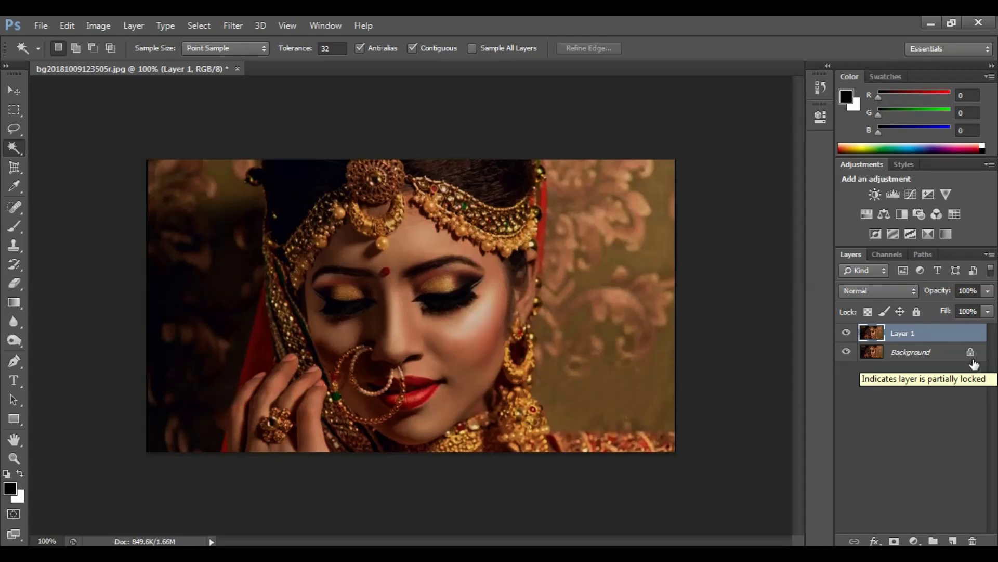
Step: Fill Layer 1 with white, blend it as Soft Light, and toggle its visibility to compare
key("ctrl+BackSpace")
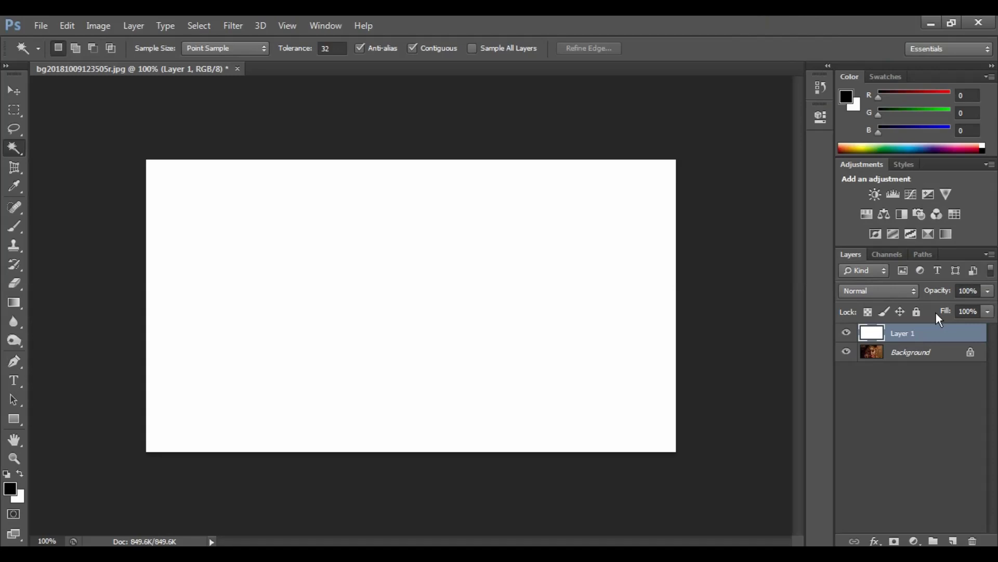
left_click(896, 293)
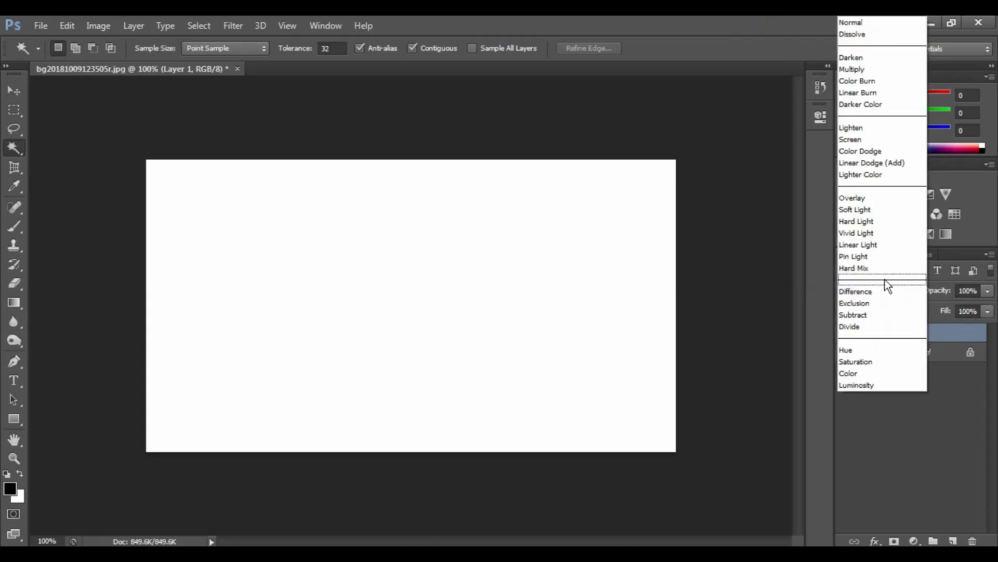
left_click(875, 210)
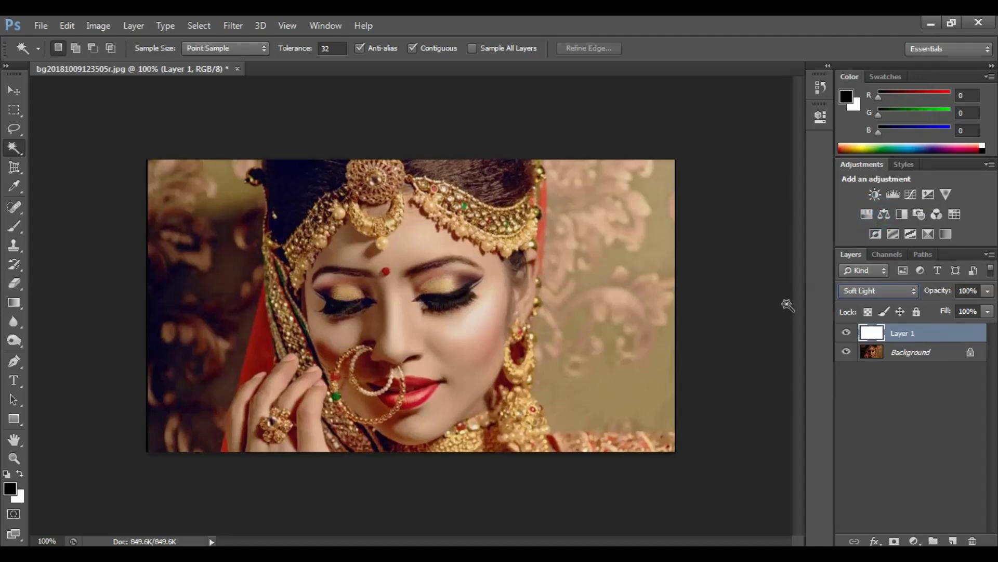
left_click(846, 333)
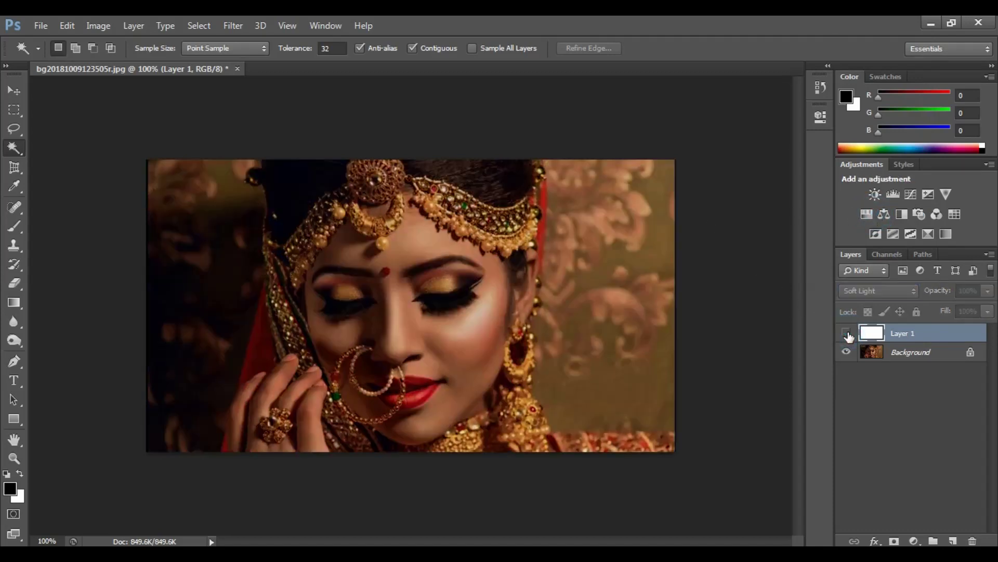
left_click(846, 334)
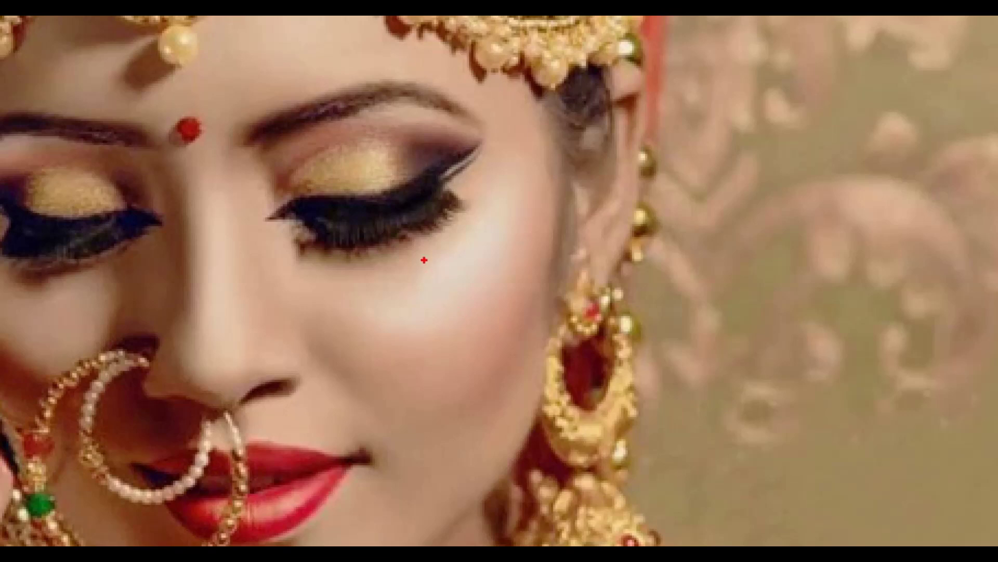
left_click_drag(416, 249, 492, 324)
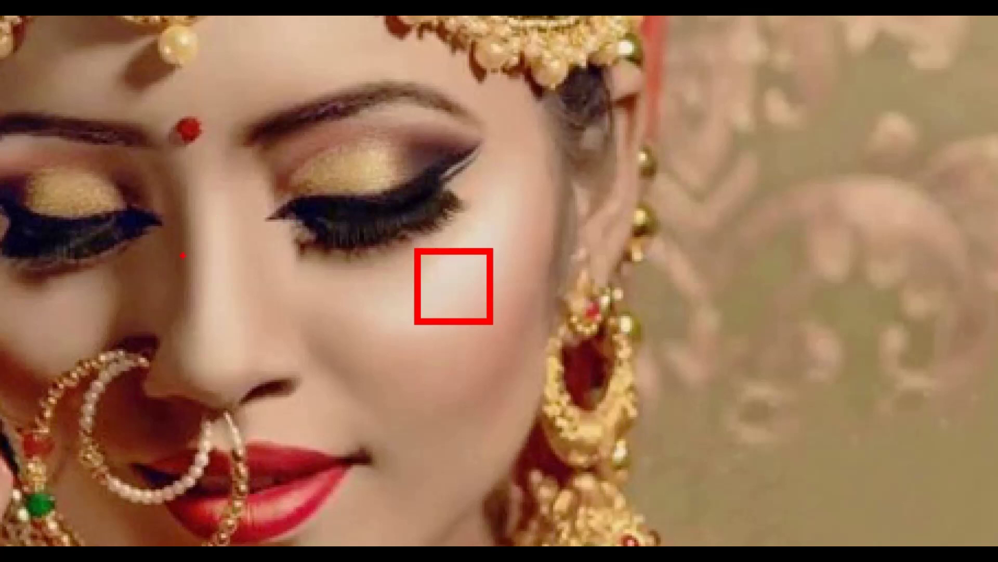
left_click_drag(181, 262, 245, 318)
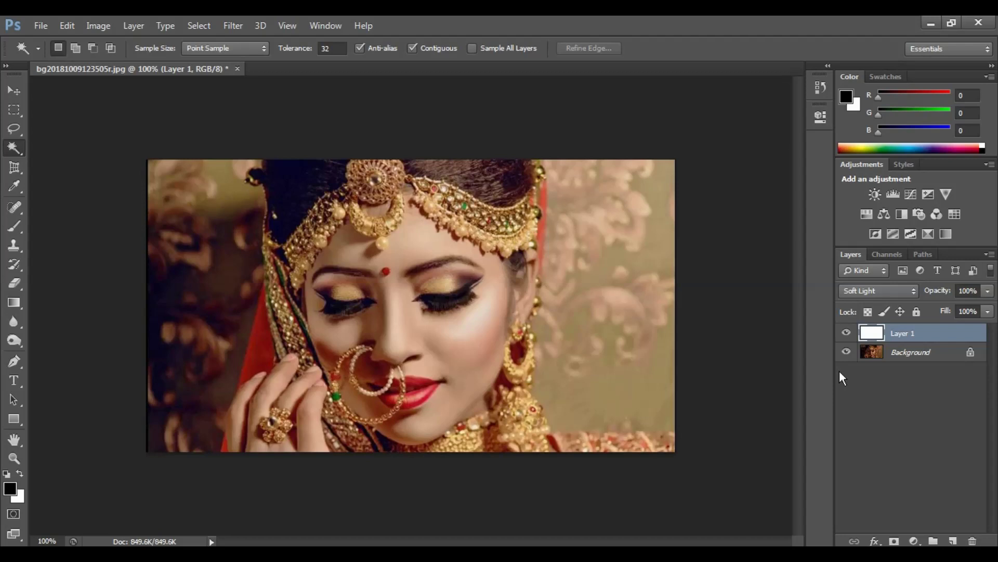
Step: Preview Levels on Layer 1 with black input 52, then cancel it
key("ctrl+l")
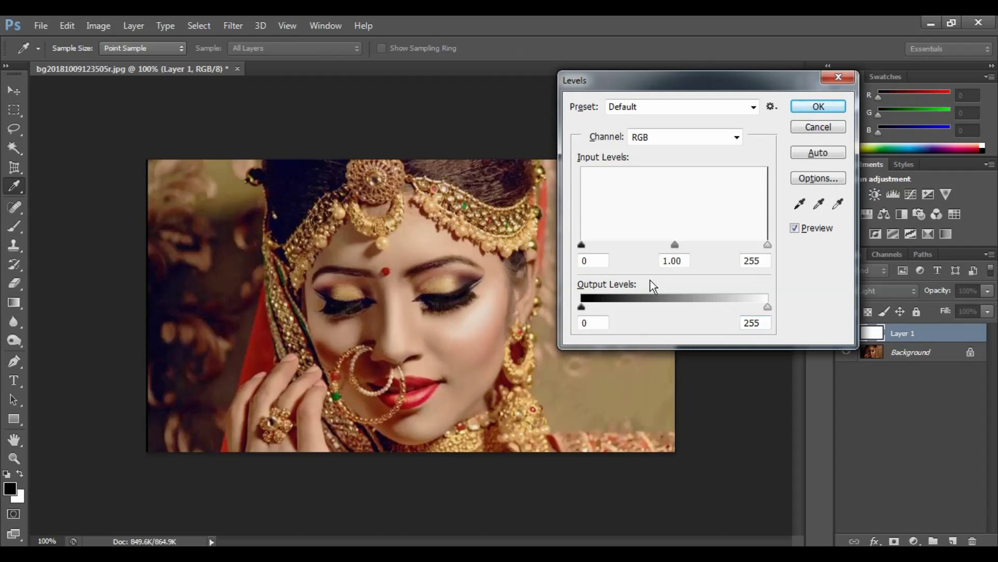
left_click_drag(583, 247, 623, 263)
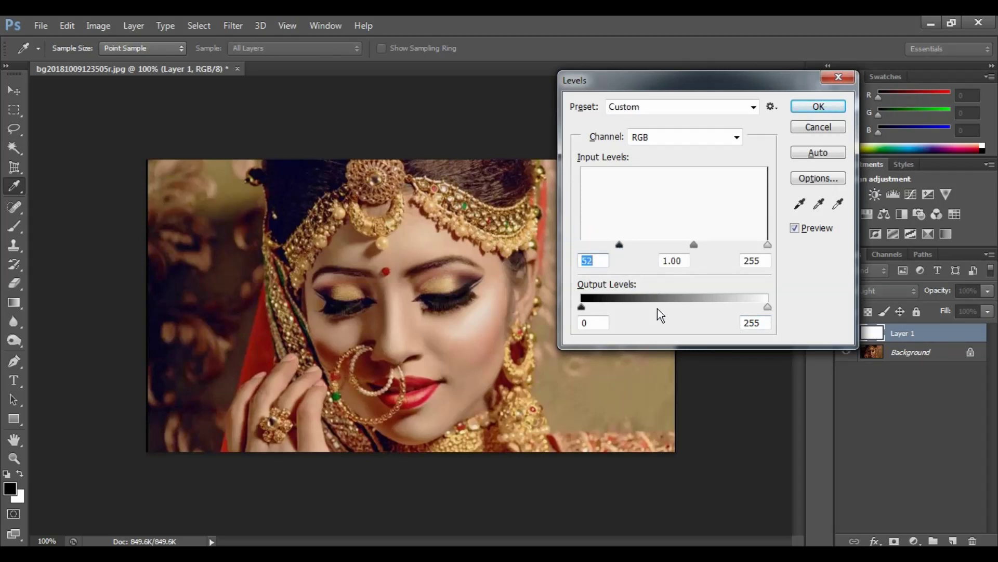
left_click(812, 124)
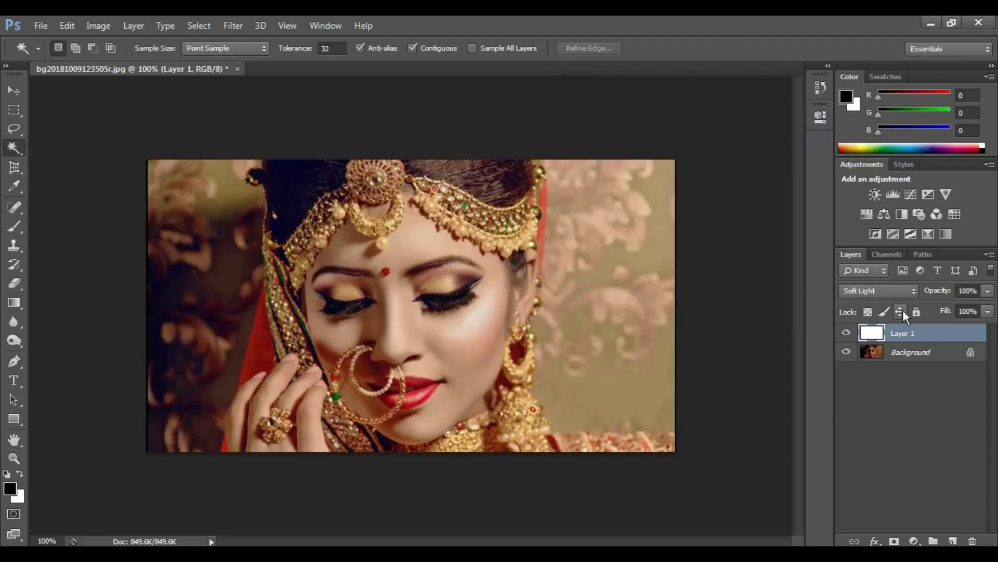
Step: On the Background, preview Levels with black input 44, cancel, and bring up the adjustment layer list
left_click(910, 353)
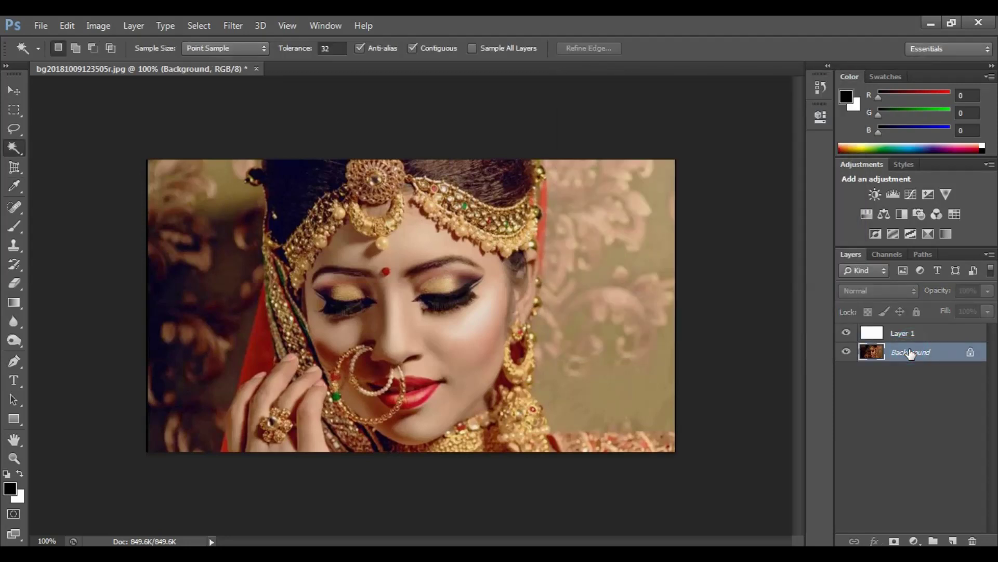
key("ctrl+l")
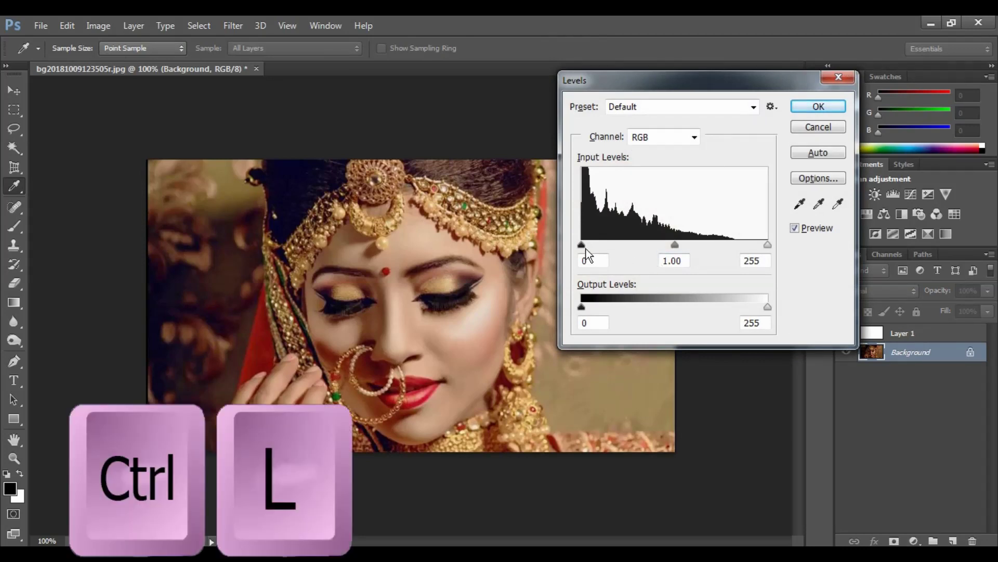
left_click_drag(584, 246, 613, 248)
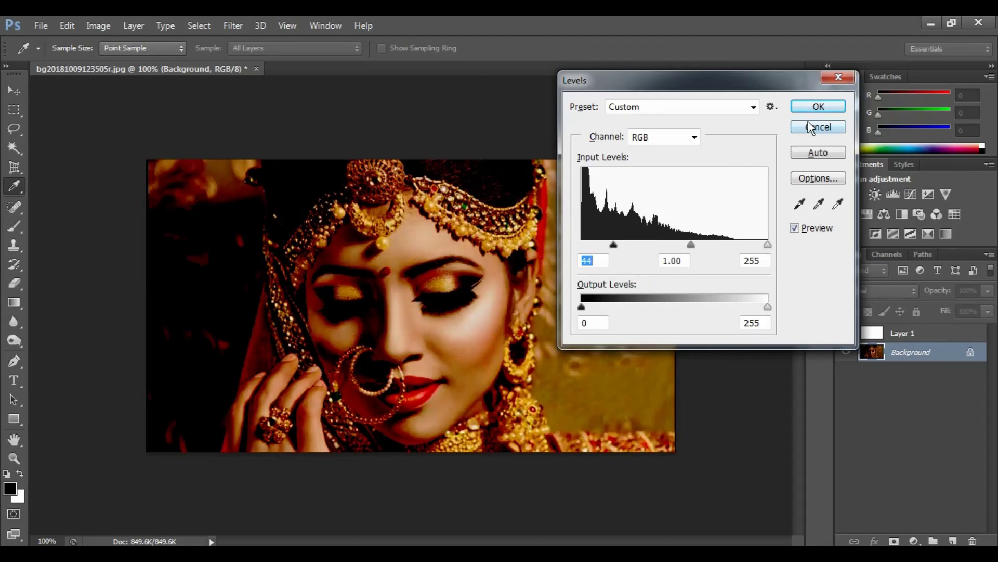
left_click(810, 125)
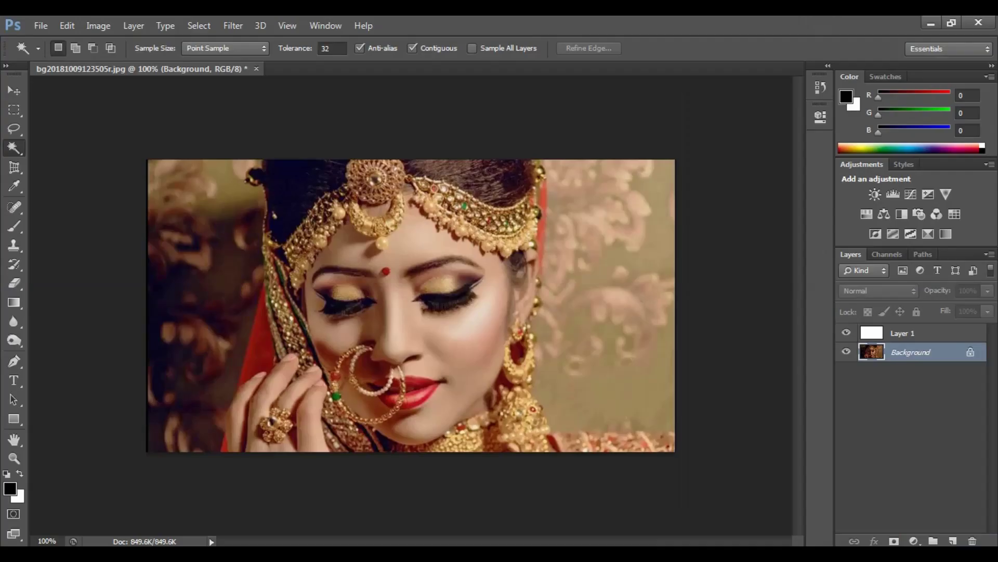
left_click(913, 541)
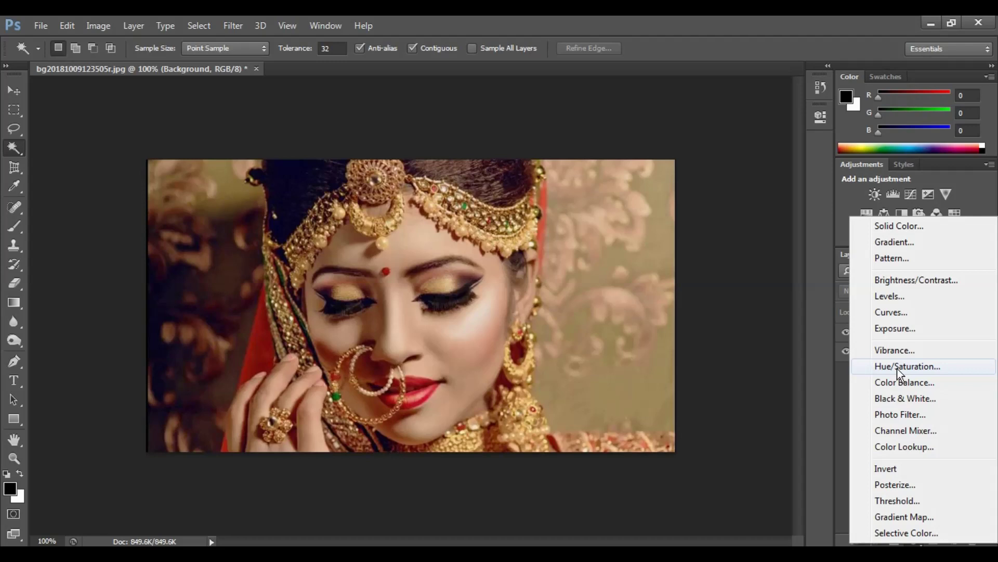
Step: Add a Hue/Saturation adjustment layer with Master Saturation +19 and Hue -7
left_click(899, 370)
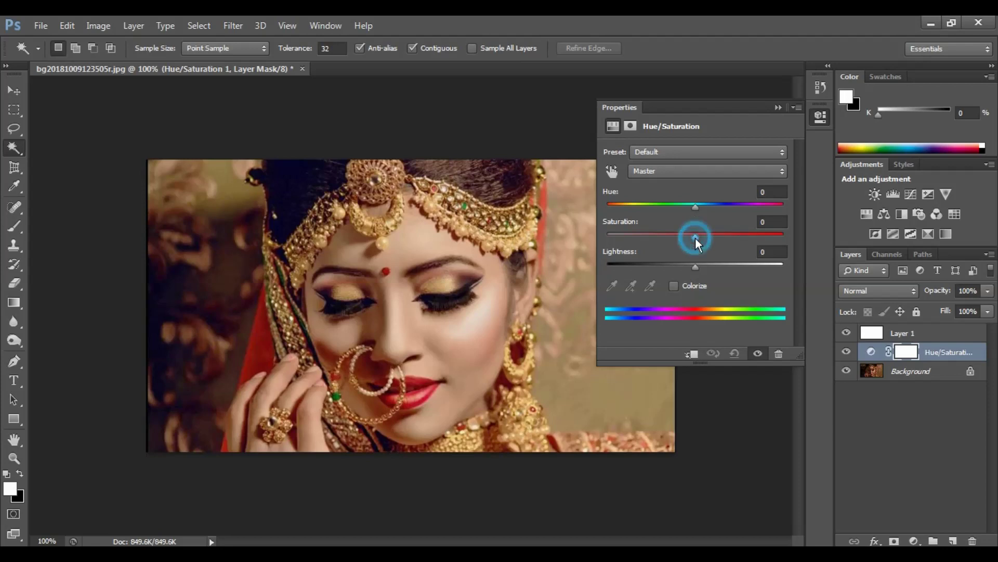
left_click_drag(696, 237, 705, 237)
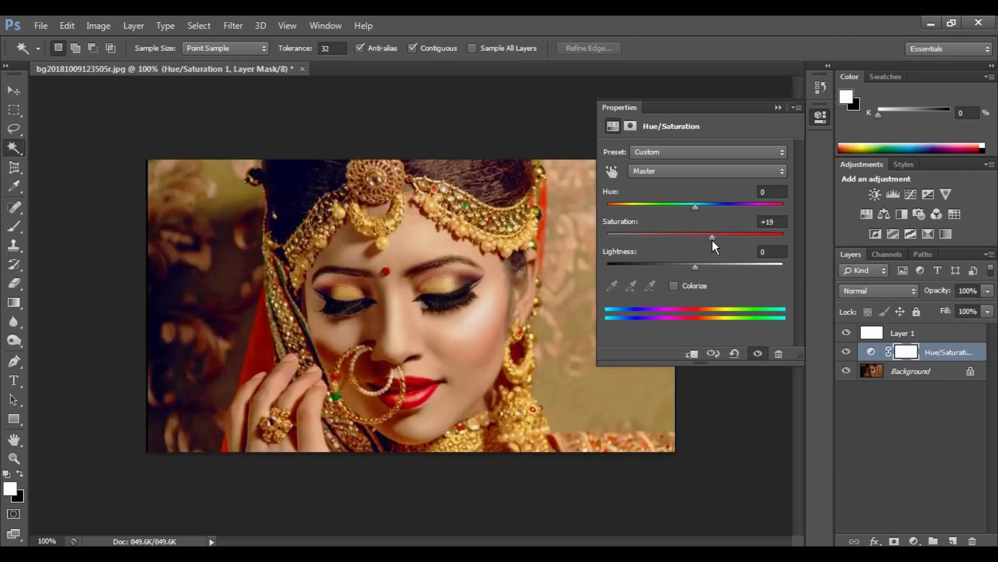
mouse_move(697, 208)
left_mouse_down()
mouse_move(708, 207)
mouse_move(689, 211)
left_mouse_up()
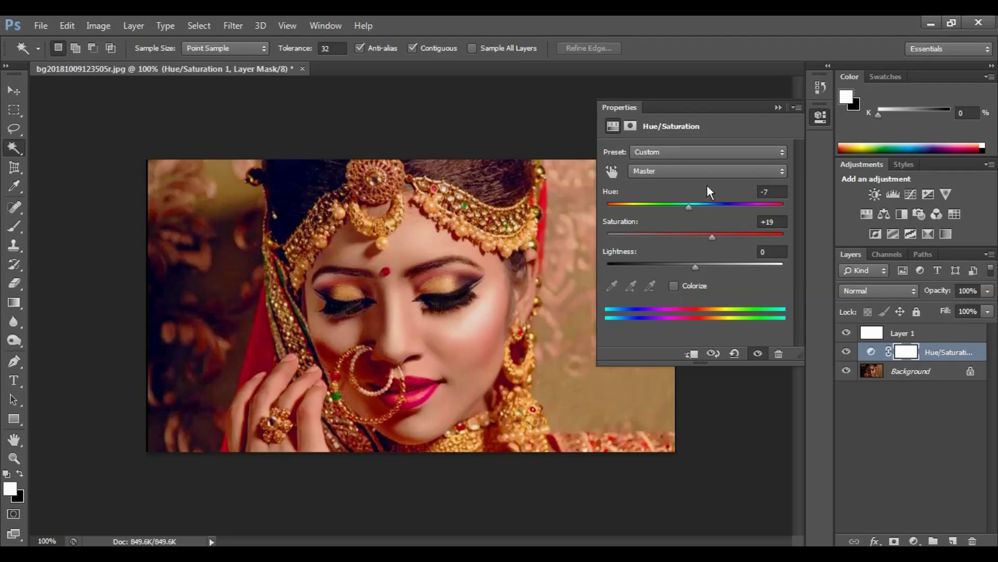
left_click(709, 152)
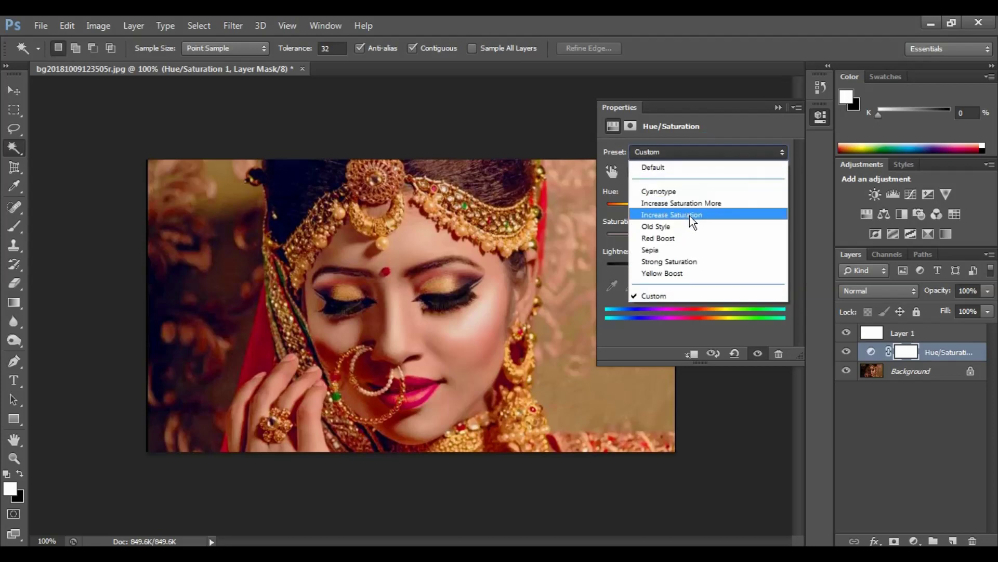
left_click(684, 158)
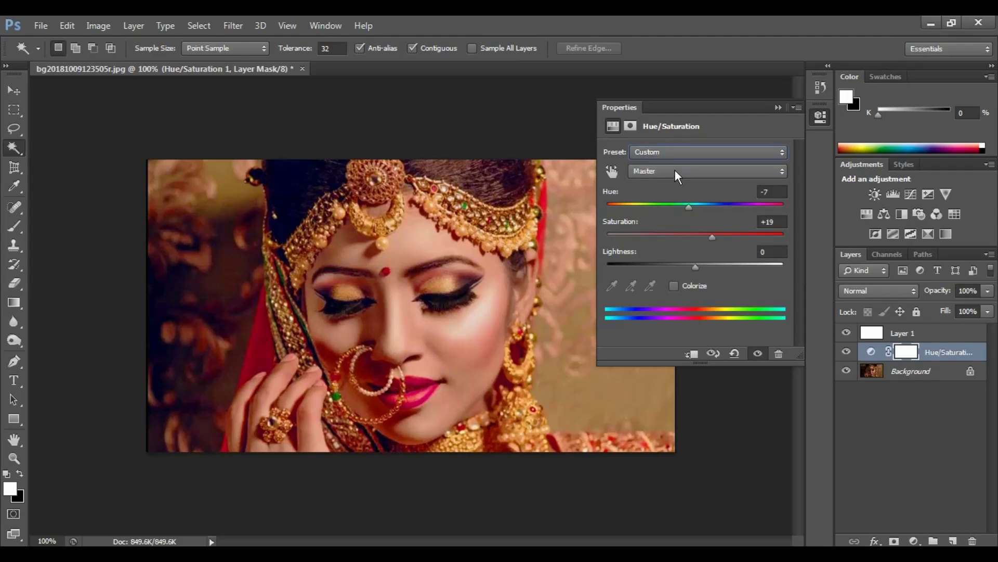
left_click(675, 170)
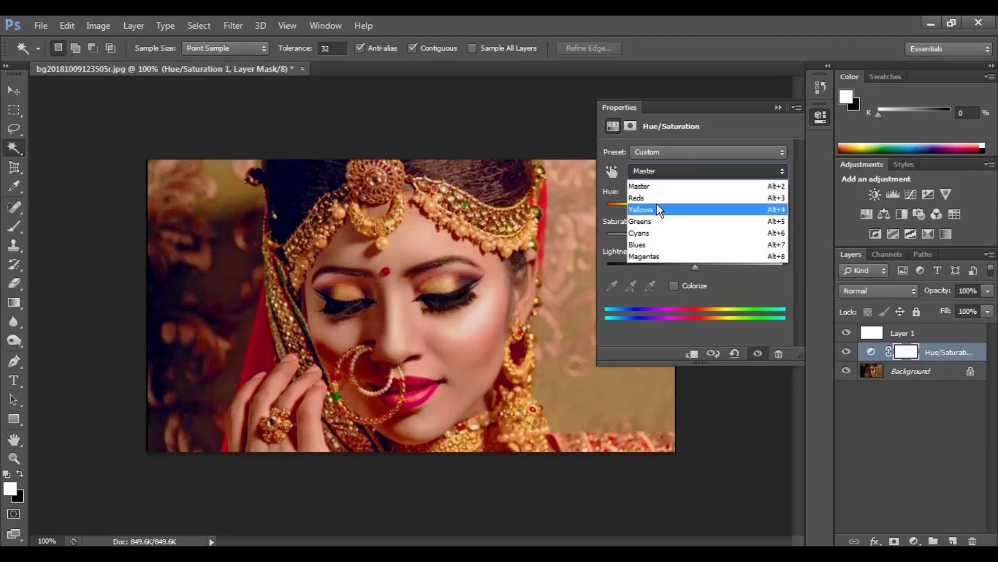
Step: Set the Reds to Saturation +11 and Hue +5, then collapse the Properties panel
left_click(651, 199)
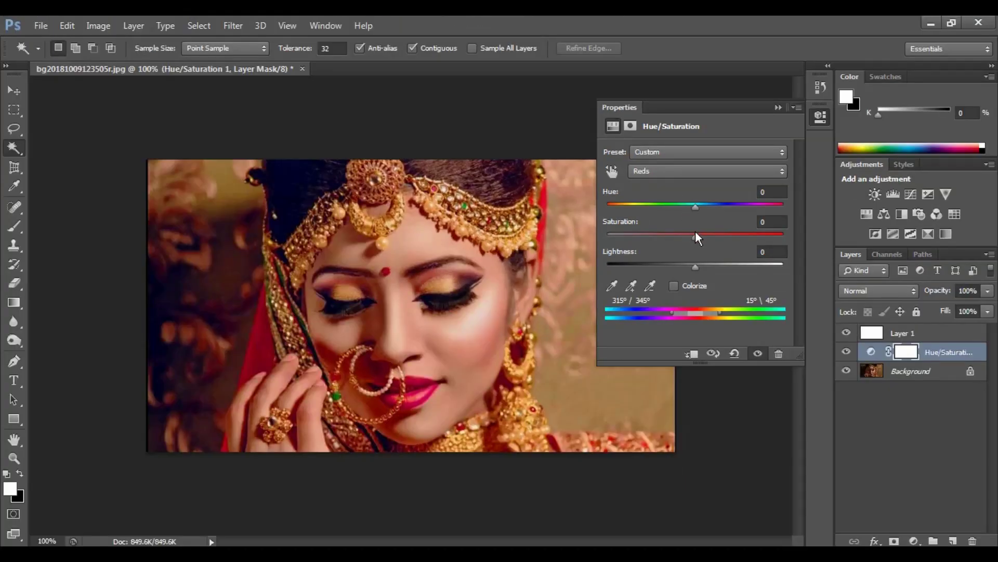
left_click_drag(696, 237, 706, 238)
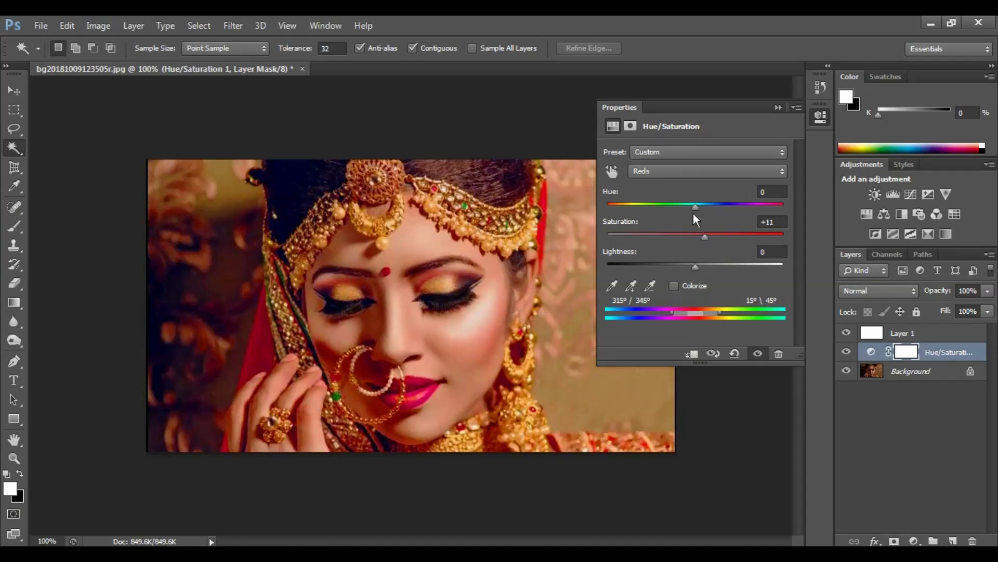
left_click_drag(695, 207, 701, 208)
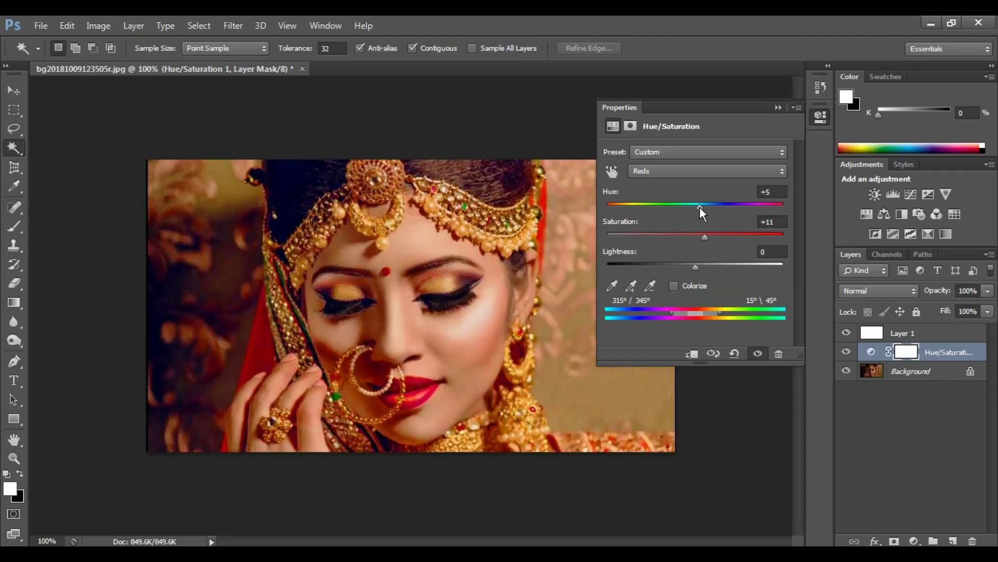
left_click(779, 107)
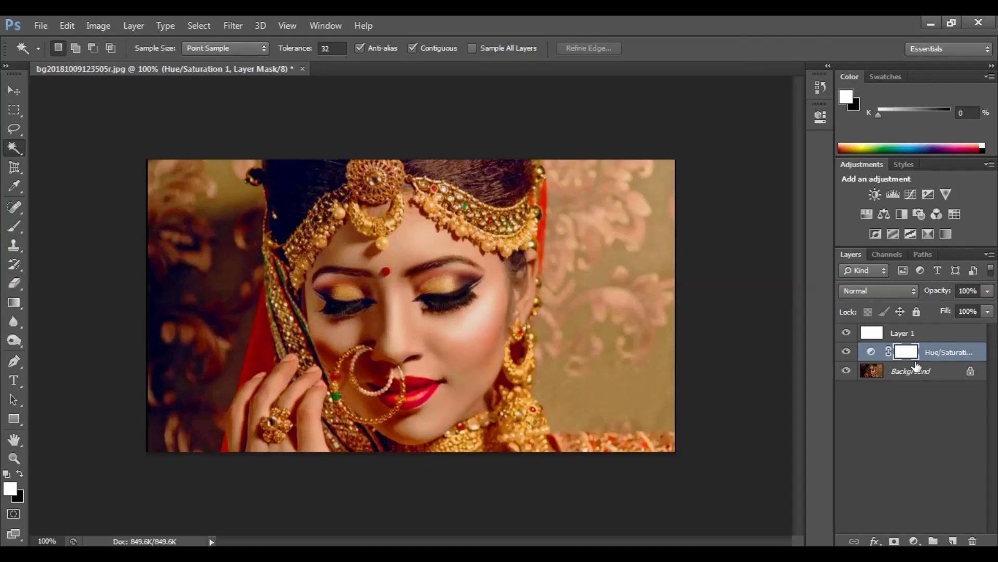
left_click(847, 353)
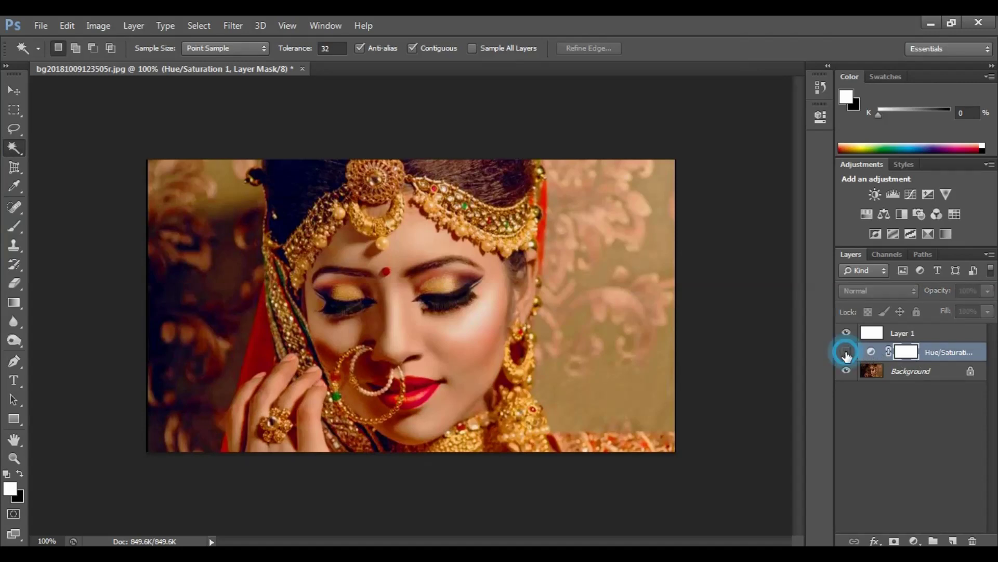
left_click(847, 334)
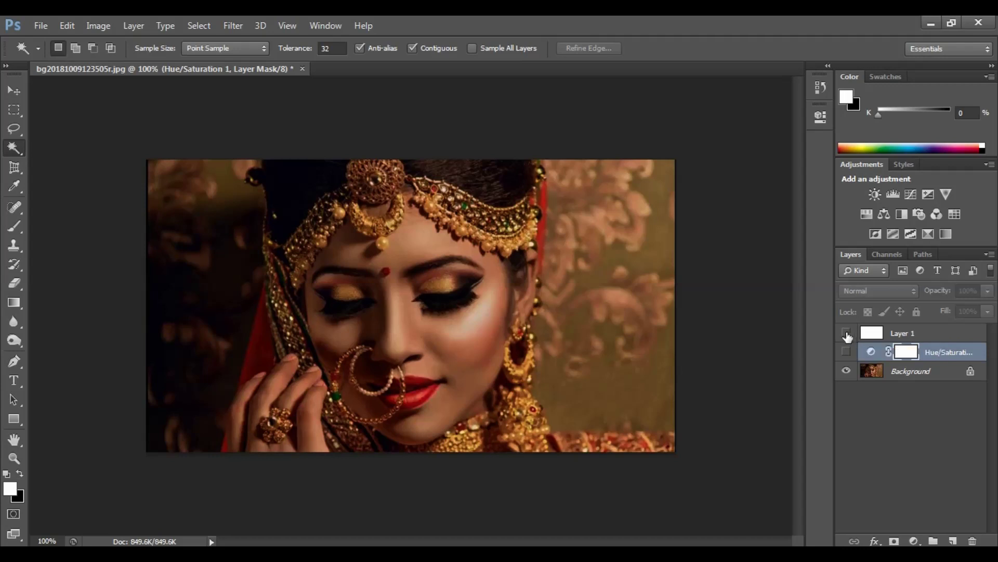
left_click(846, 333)
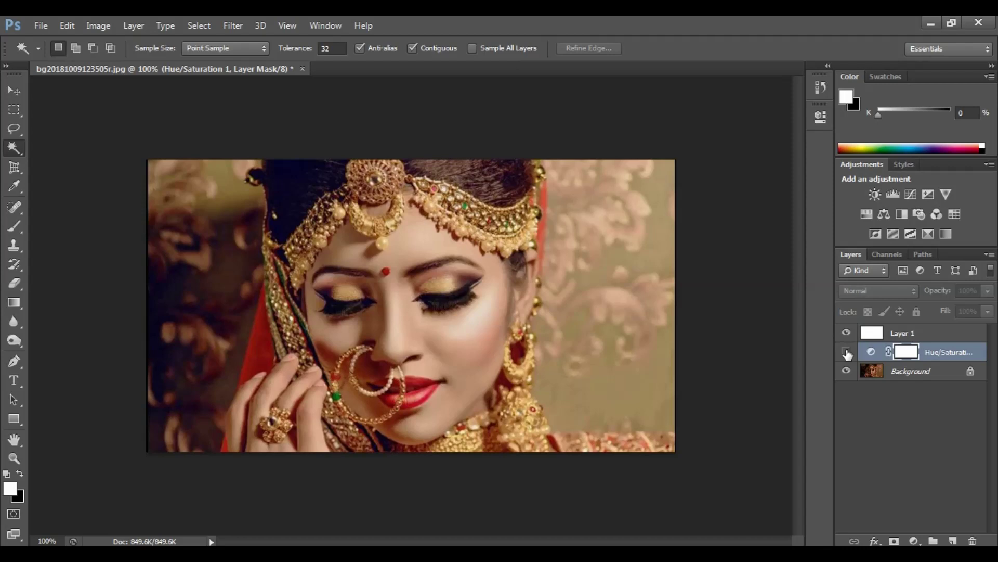
left_click(847, 353)
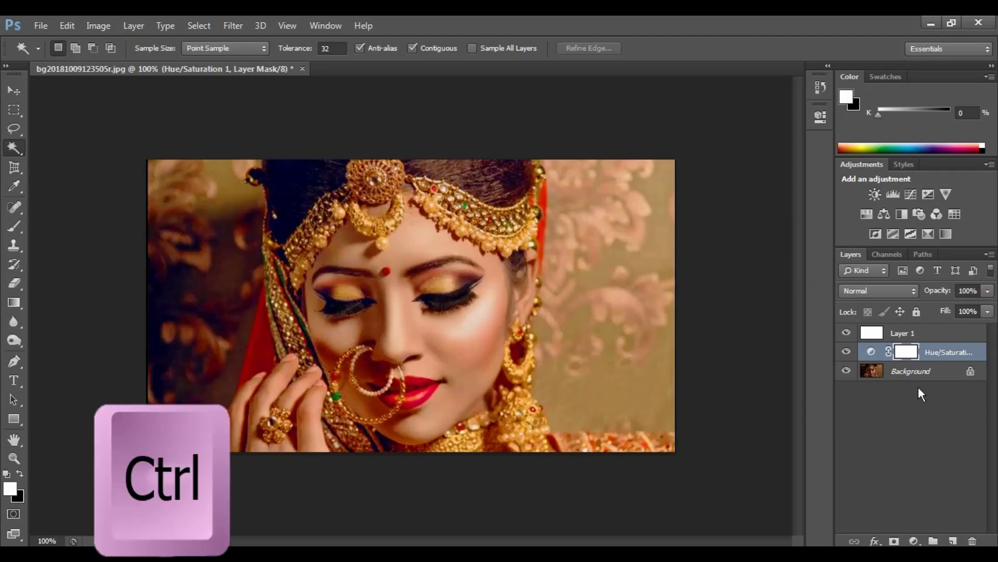
Step: Merge all visible layers into one Background layer and bring up Save As for a JPEG
key("ctrl+shift+e")
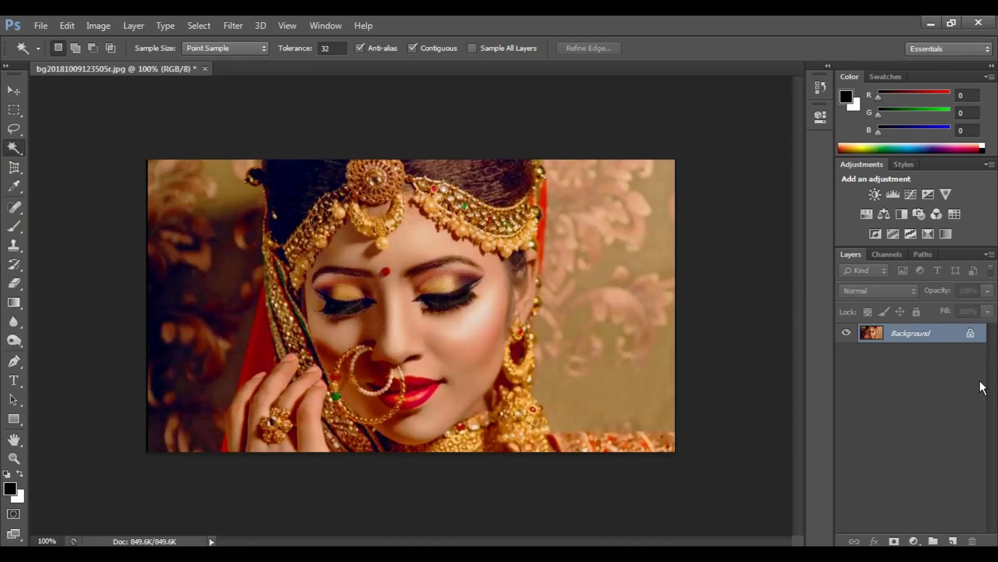
key("ctrl+shift+s")
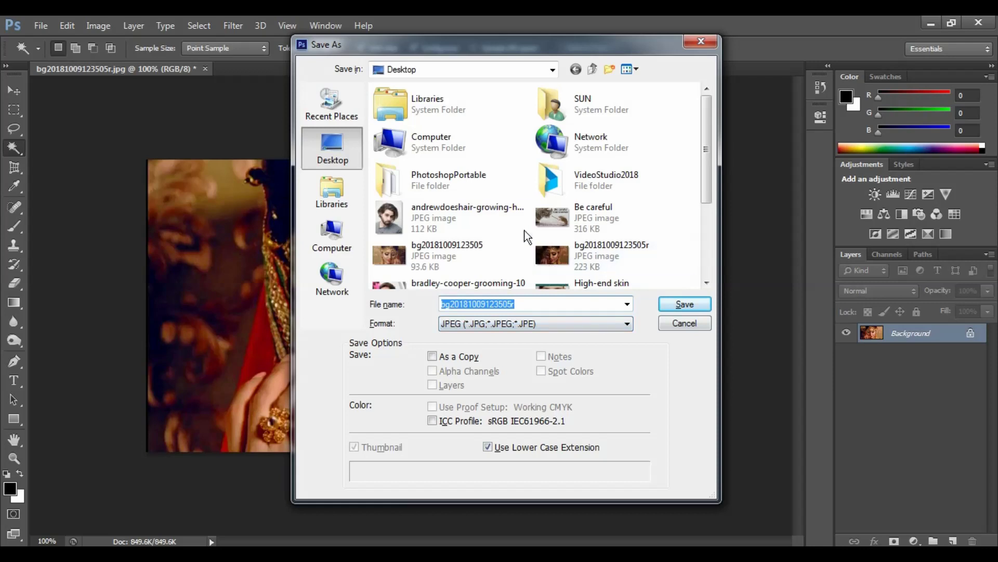
Step: Close the Save As dialog without saving
left_click(698, 42)
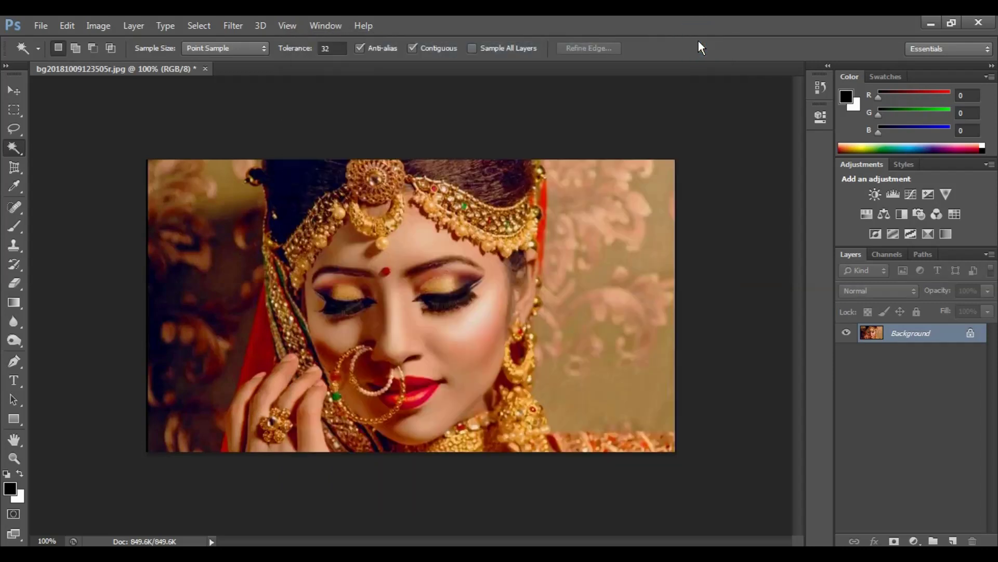